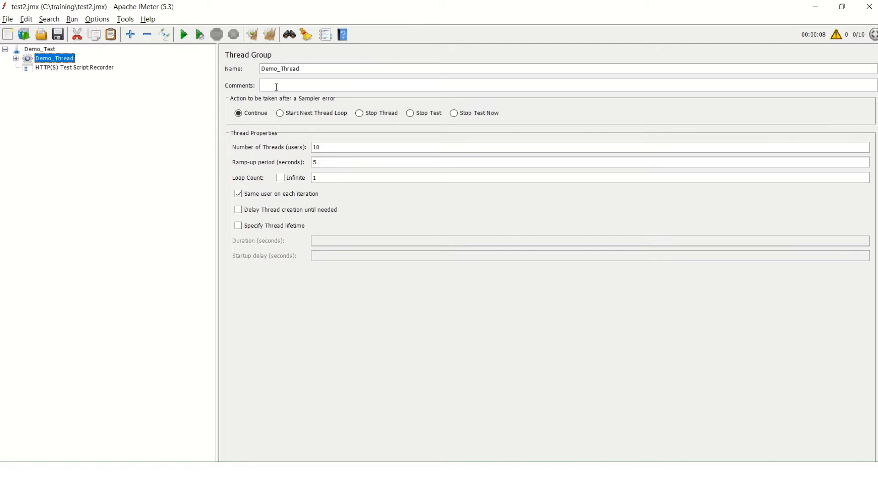
Examine the recorded requests under Launch_url and Login in Demo_Thread, including the HTTP Header Manager of url_open
left_click(16, 59)
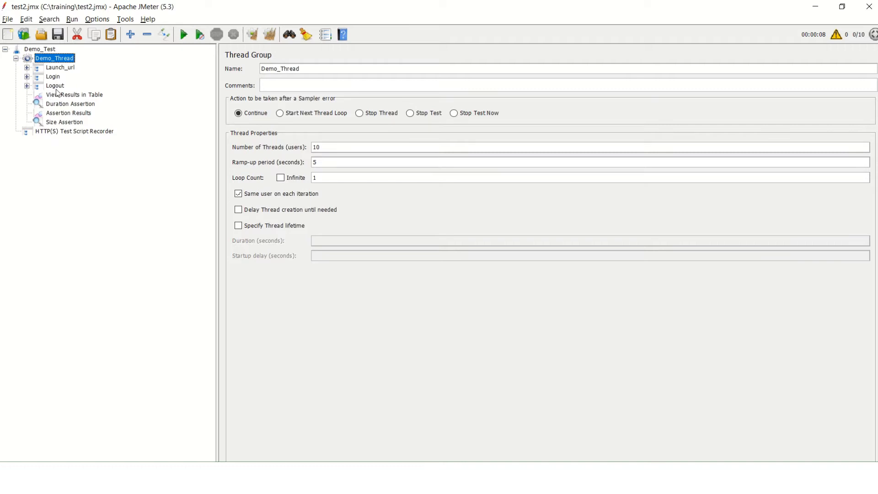
left_click(27, 67)
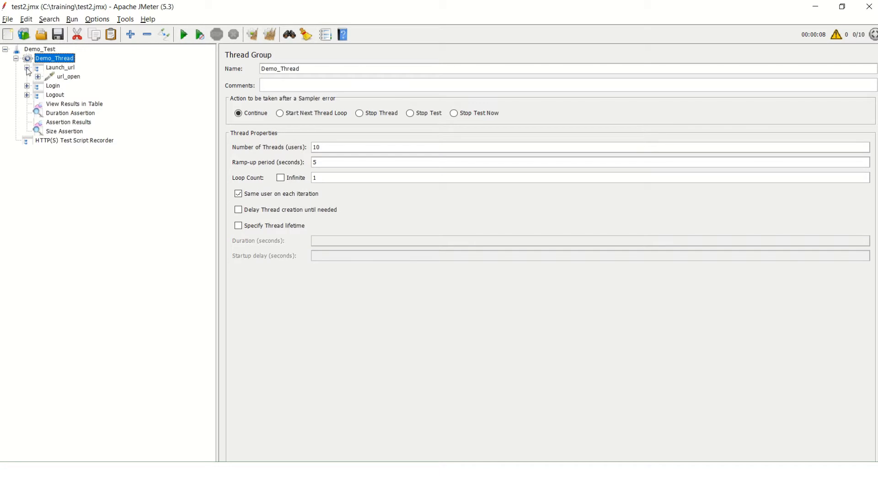
left_click(72, 78)
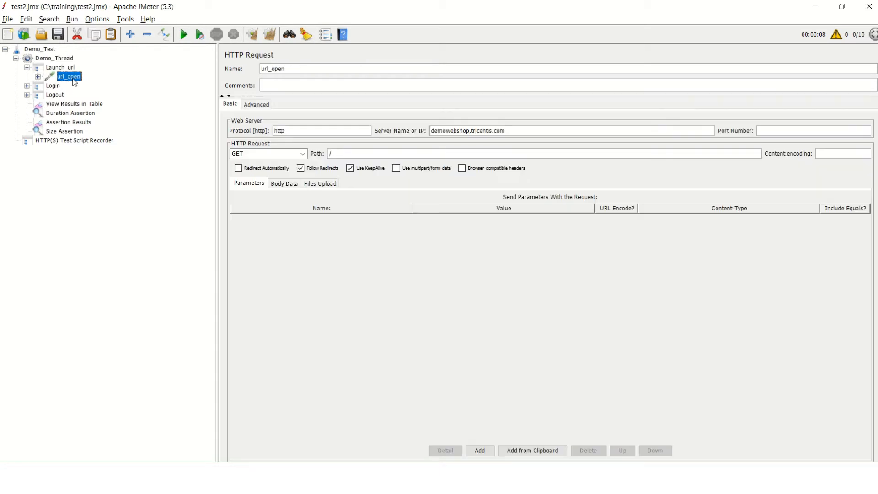
left_click(38, 77)
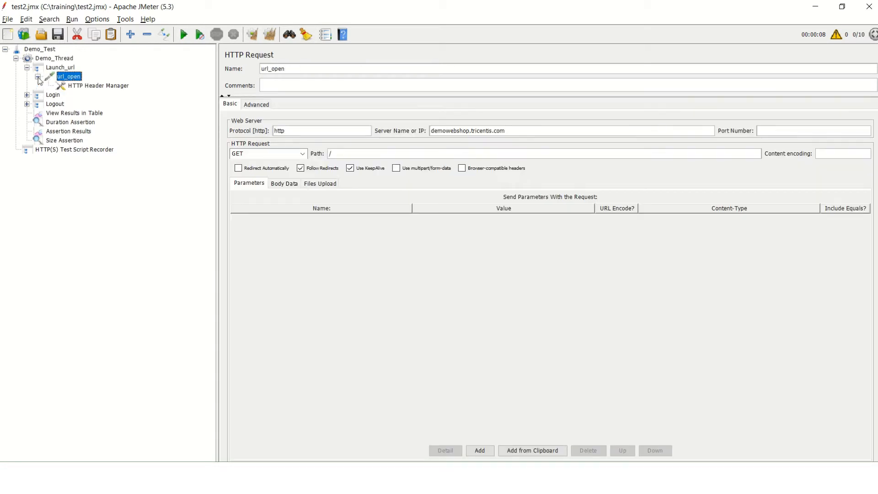
left_click(106, 87)
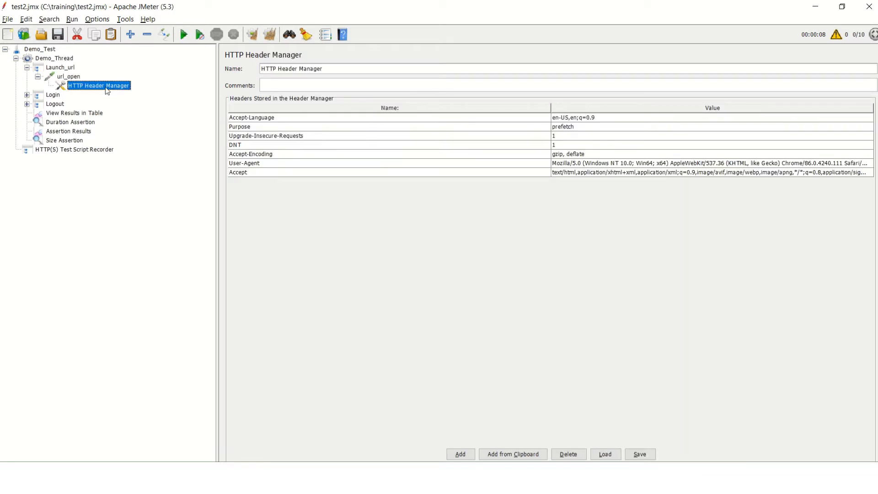
left_click(72, 77)
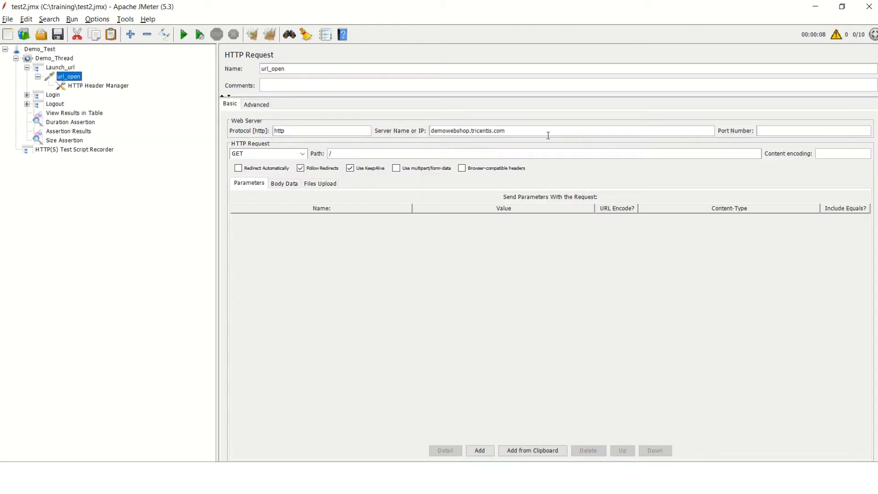
left_click(27, 95)
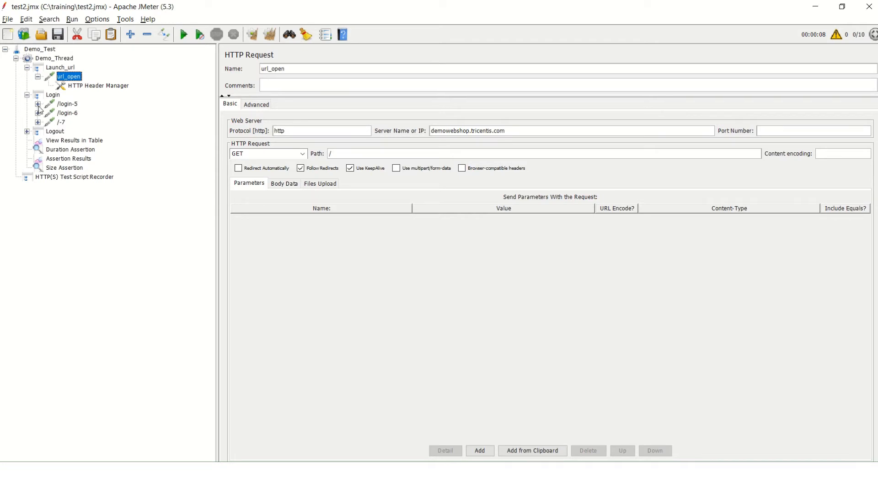
left_click(67, 106)
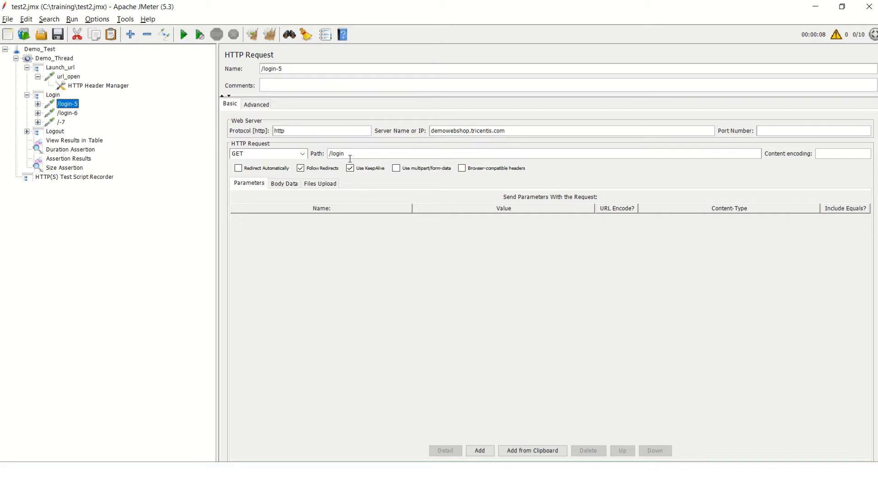
left_click(67, 118)
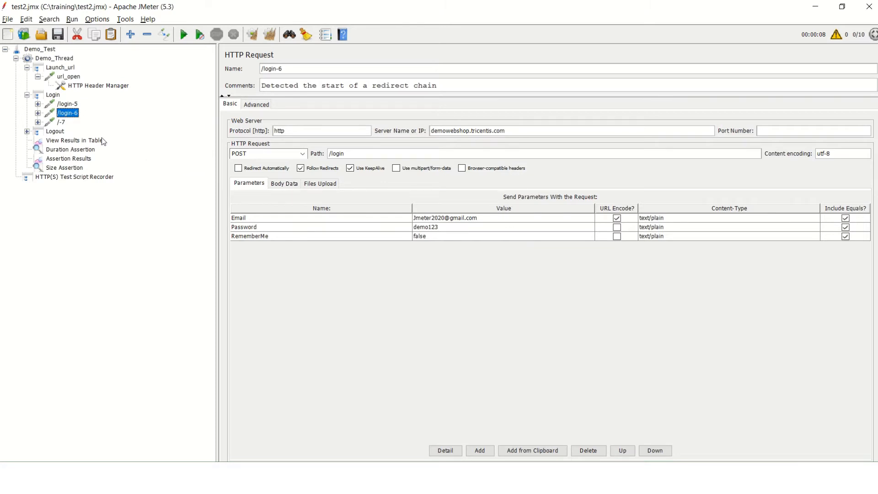
left_click(62, 122)
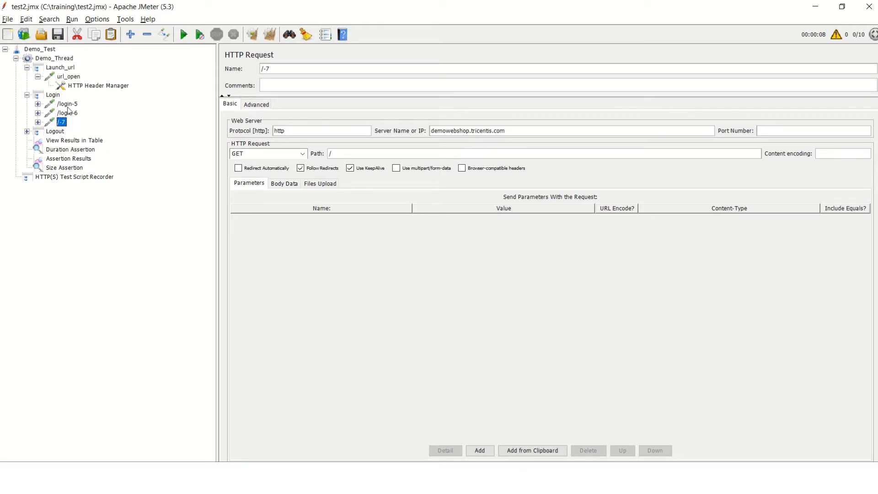
left_click(68, 113)
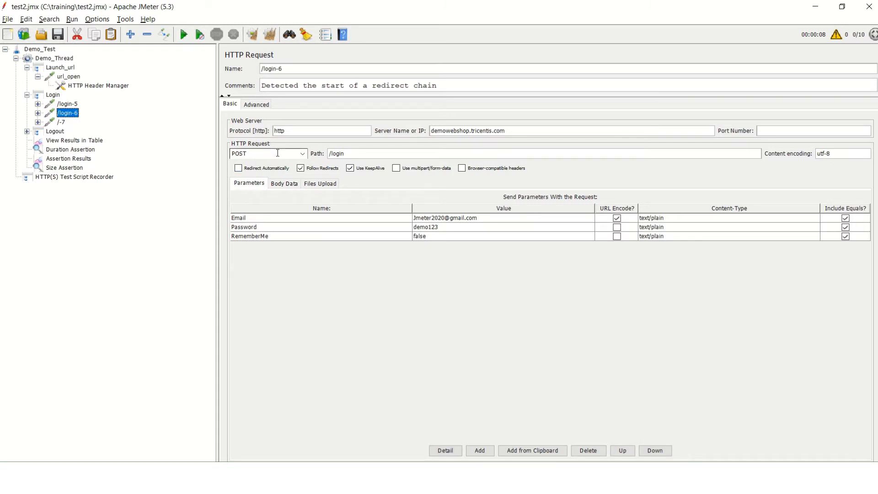
Remove the redundant /-7 request from the Login controller
left_click(61, 123)
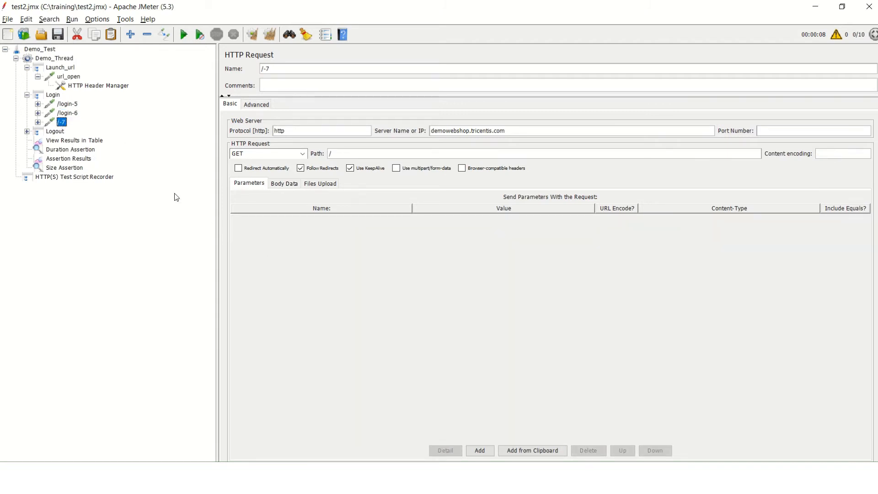
right_click(61, 128)
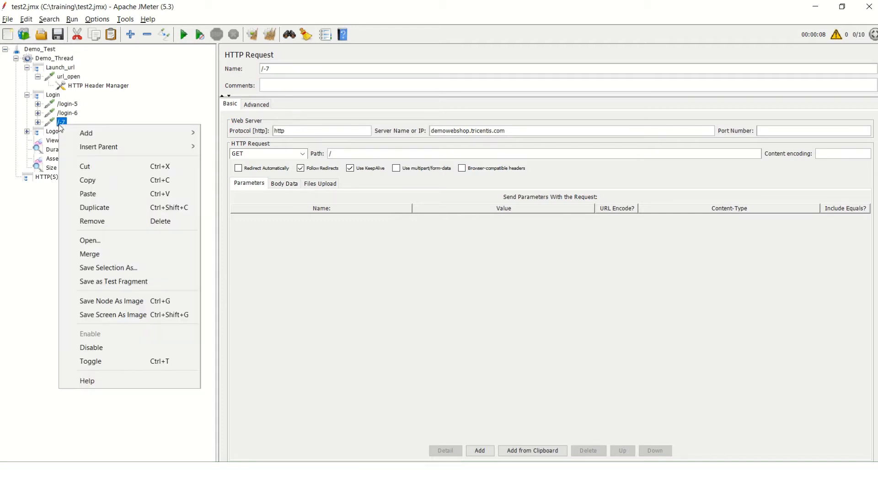
left_click(152, 222)
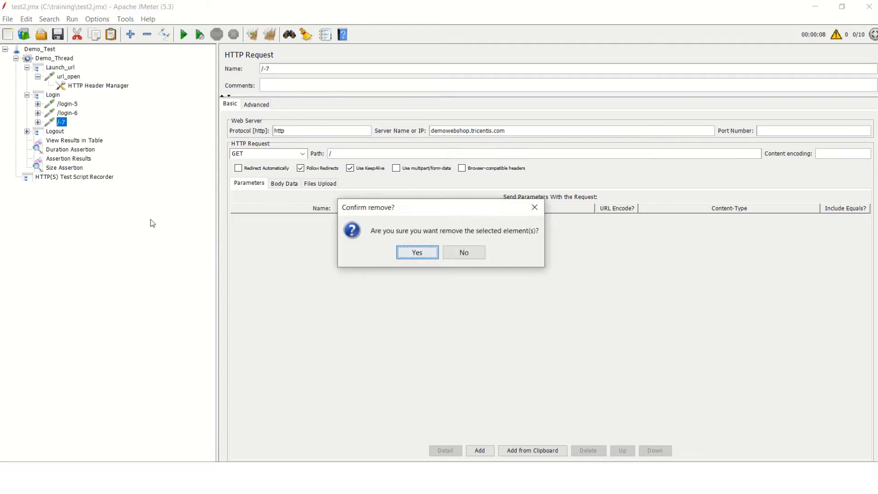
left_click(415, 255)
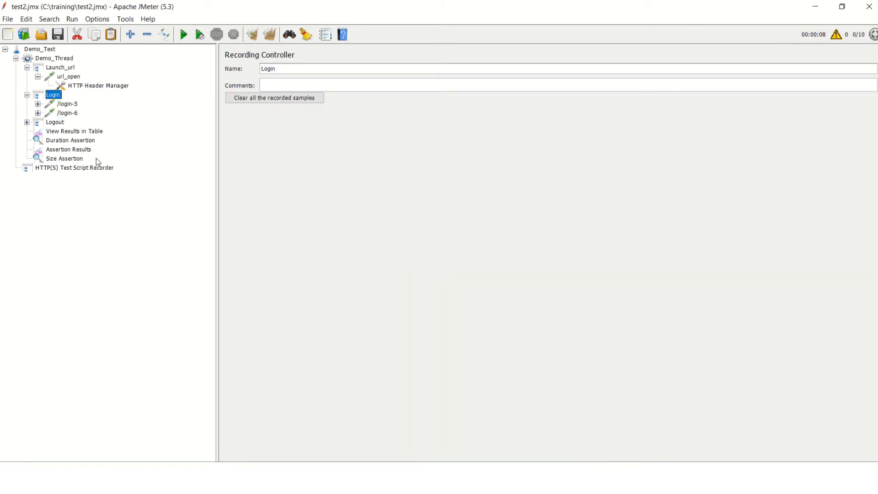
Review the requests in the Logout controller and remove its /-9 request
left_click(27, 122)
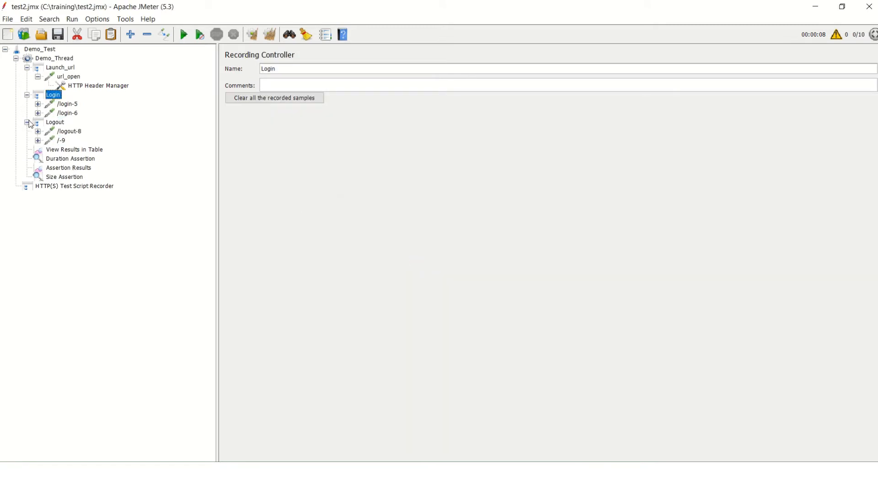
left_click(58, 134)
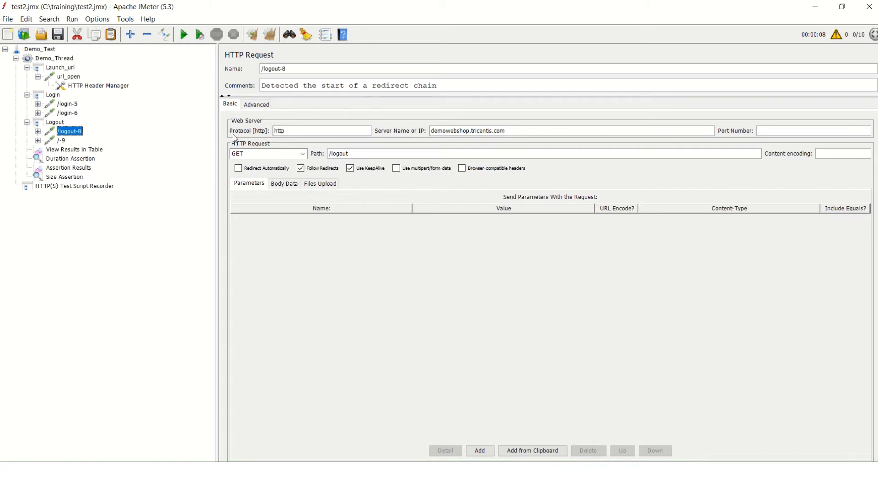
left_click(56, 141)
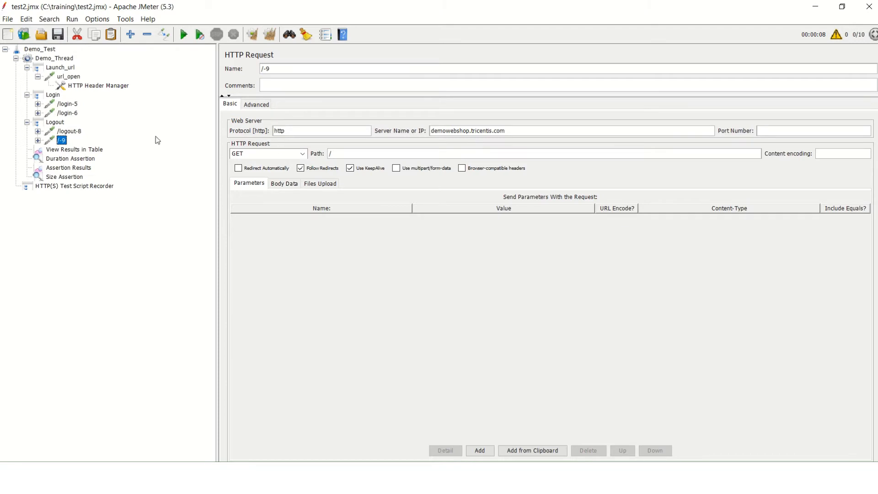
right_click(63, 148)
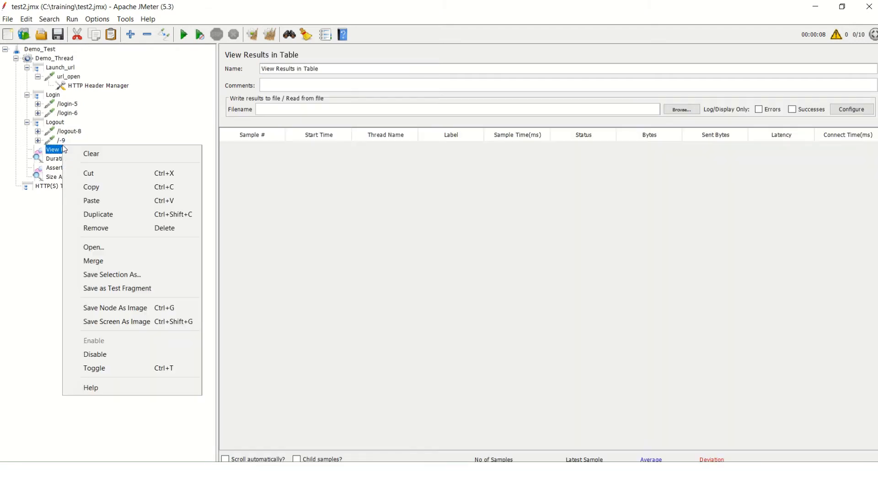
left_click(58, 143)
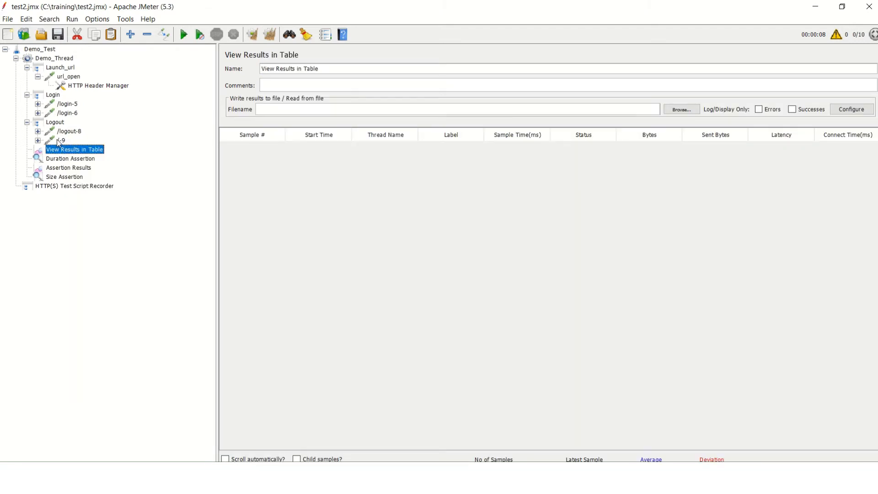
right_click(58, 140)
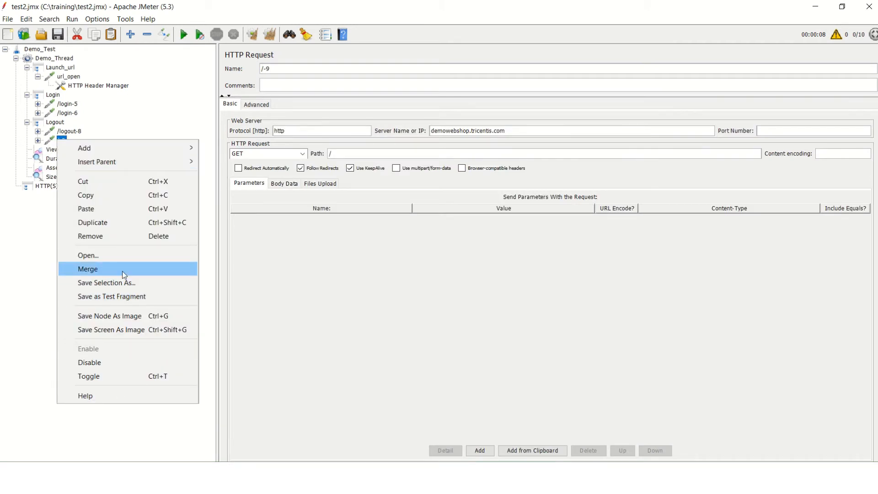
left_click(137, 236)
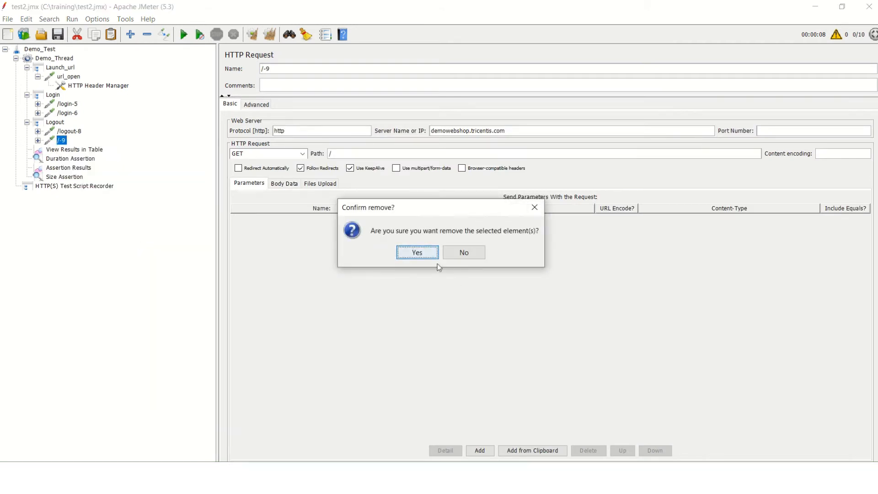
left_click(417, 251)
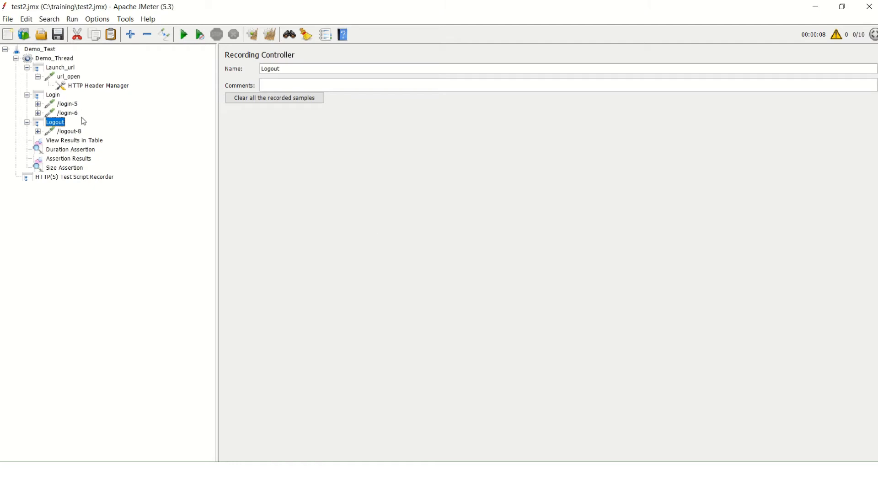
Collapse the child elements of url_open and inspect the remaining /logout-8 request and its child elements
left_click(37, 76)
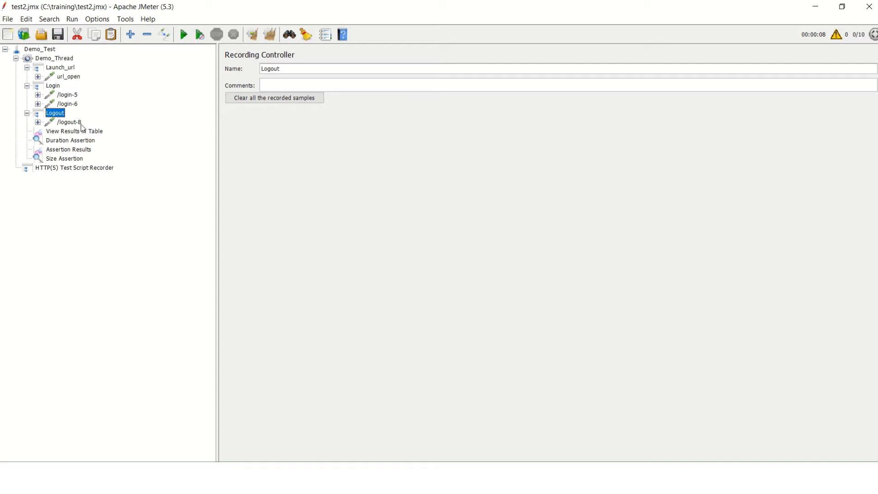
left_click(38, 123)
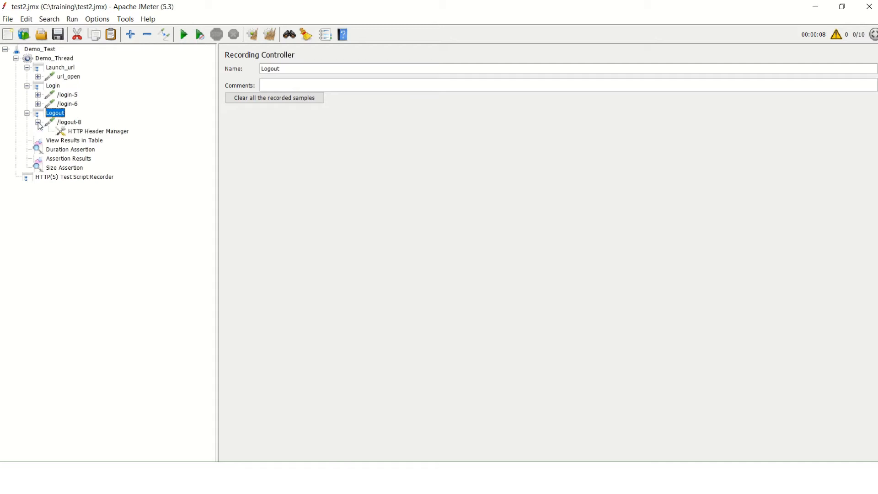
left_click(38, 122)
left_click(76, 125)
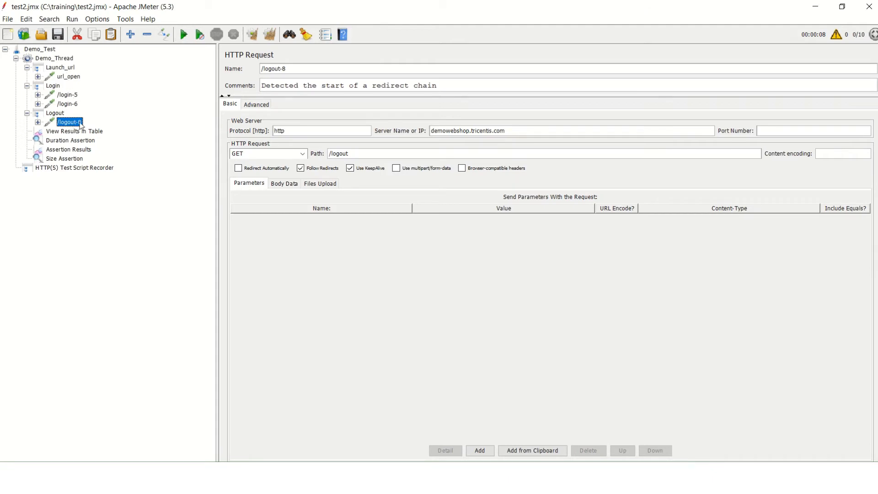
Clear all earlier results, run the test plan and review the samples in View Results in Table
left_click(49, 59)
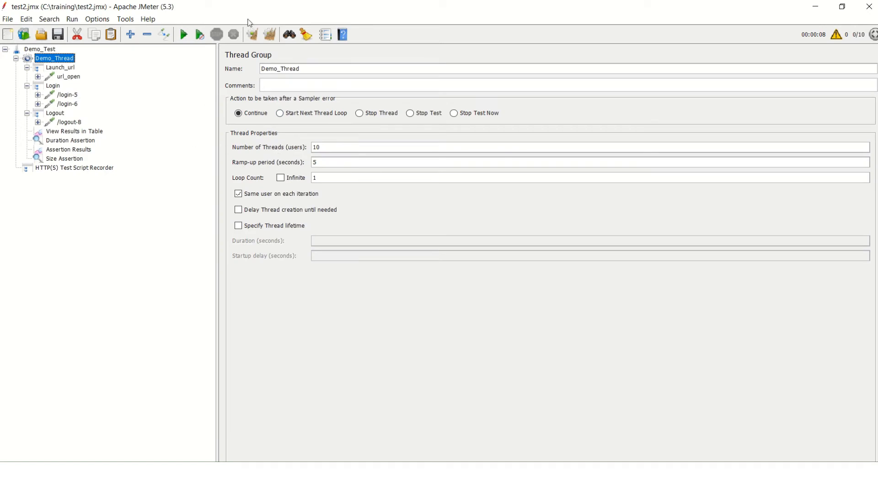
left_click(273, 35)
left_click(185, 35)
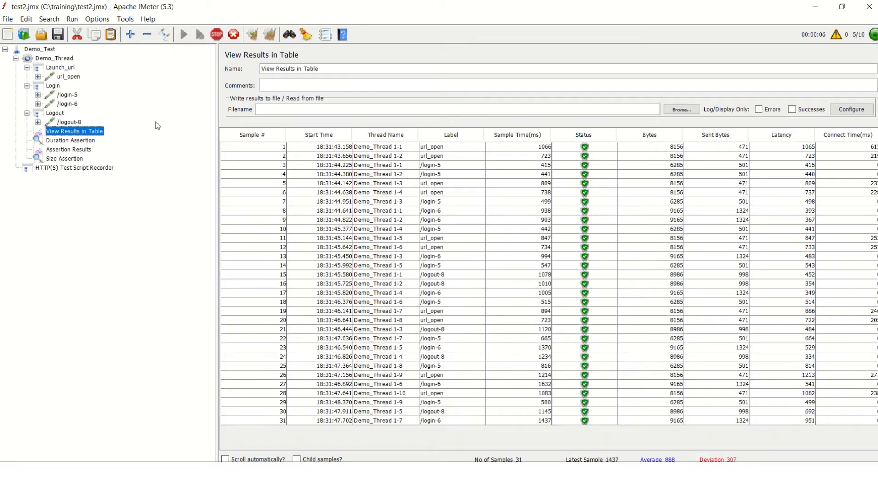
left_click(55, 59)
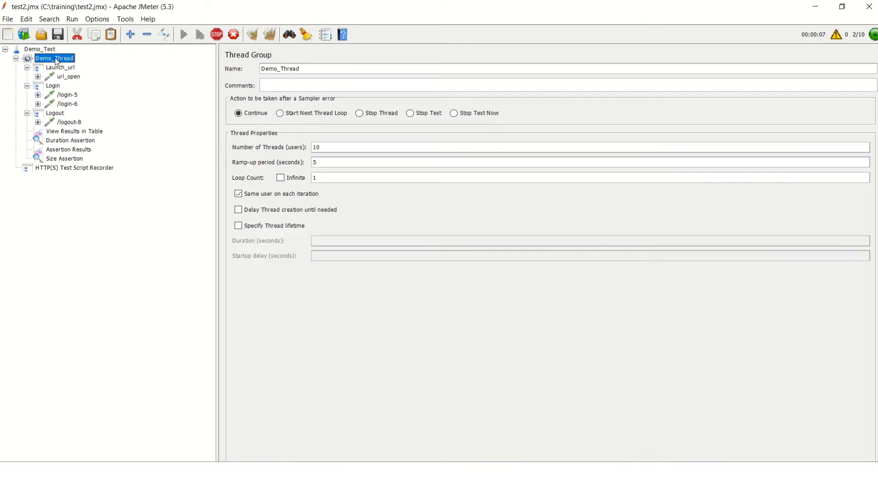
left_click(83, 133)
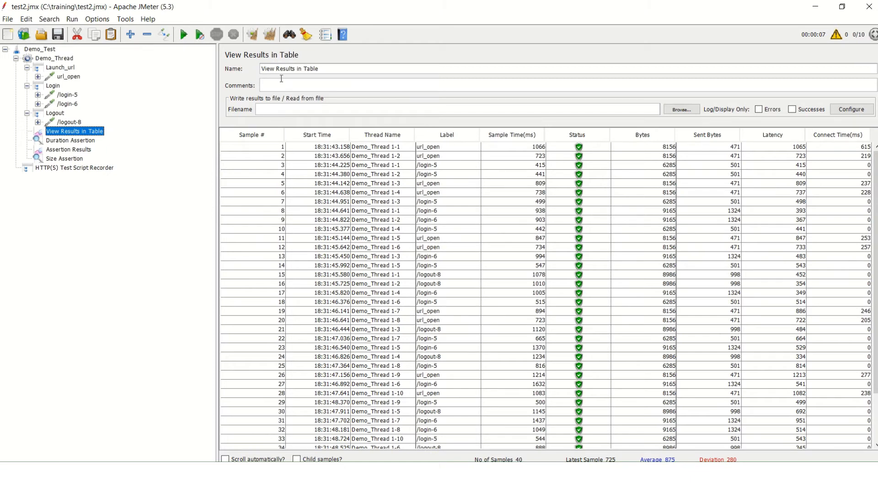
Clear the results of all listeners, check the ramp-up period in Demo_Thread and rerun the test plan
left_click(273, 37)
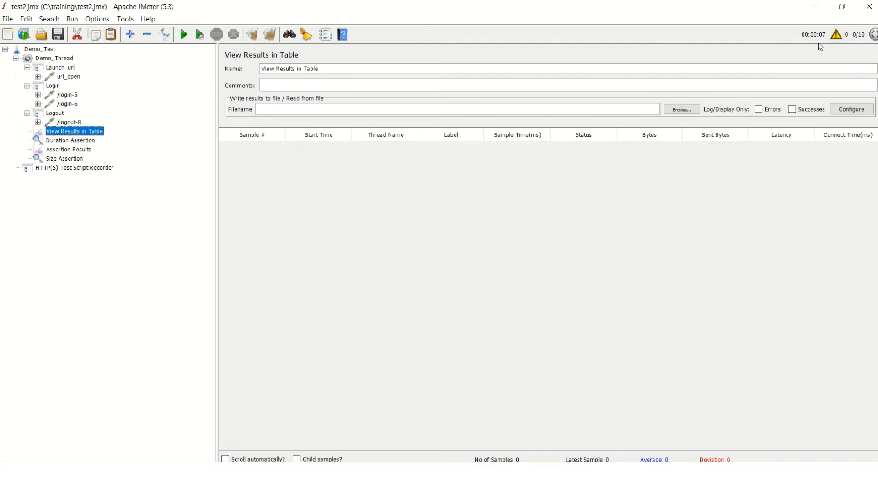
left_click(62, 58)
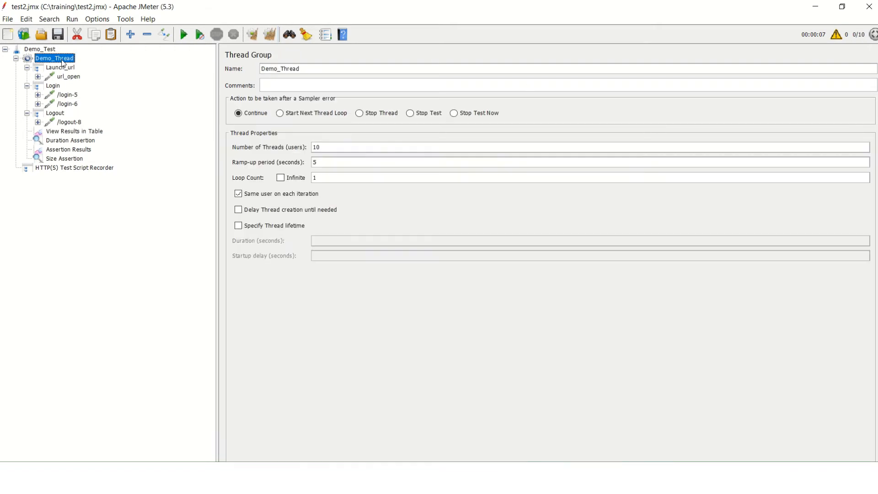
left_click(321, 163)
left_click(184, 34)
Review the rerun's samples in View Results in Table and its entries in Assertion Results
left_click(85, 134)
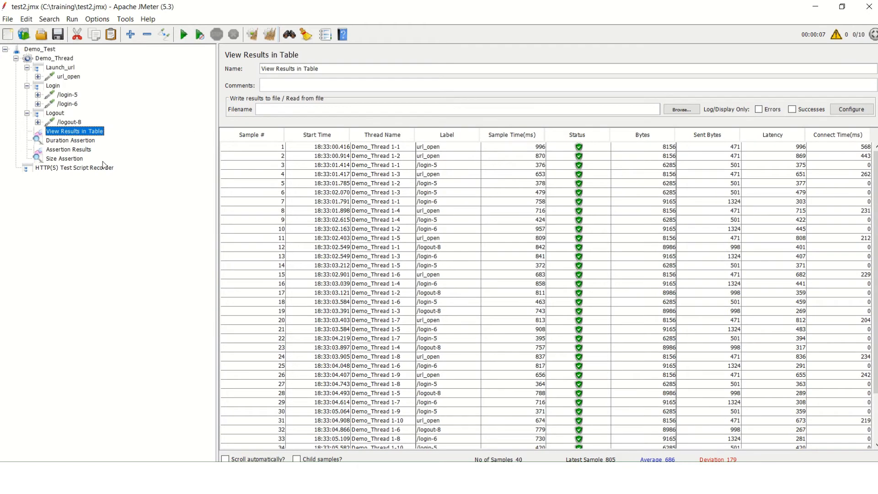
left_click(83, 151)
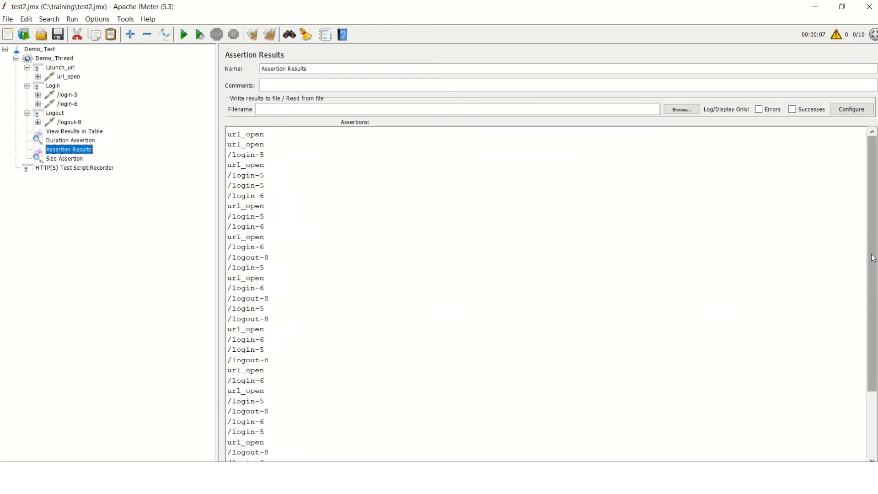
mouse_move(870, 251)
left_mouse_down()
mouse_move(870, 316)
mouse_move(870, 250)
left_mouse_up()
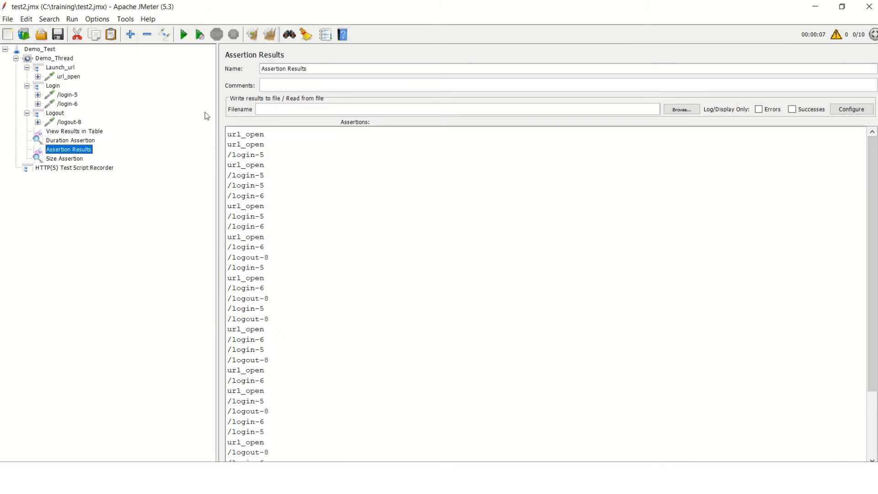
Set the loop count of Demo_Thread to Infinite and check that View Results in Table is cleared
left_click(69, 58)
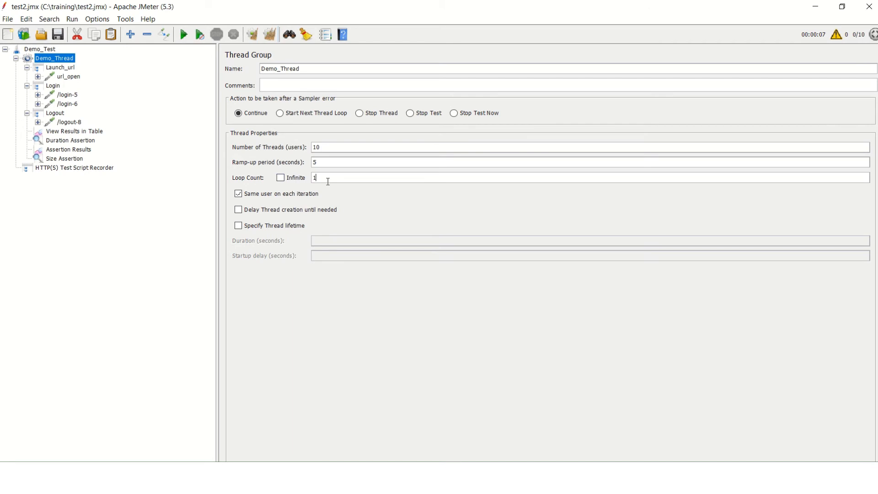
left_click(282, 178)
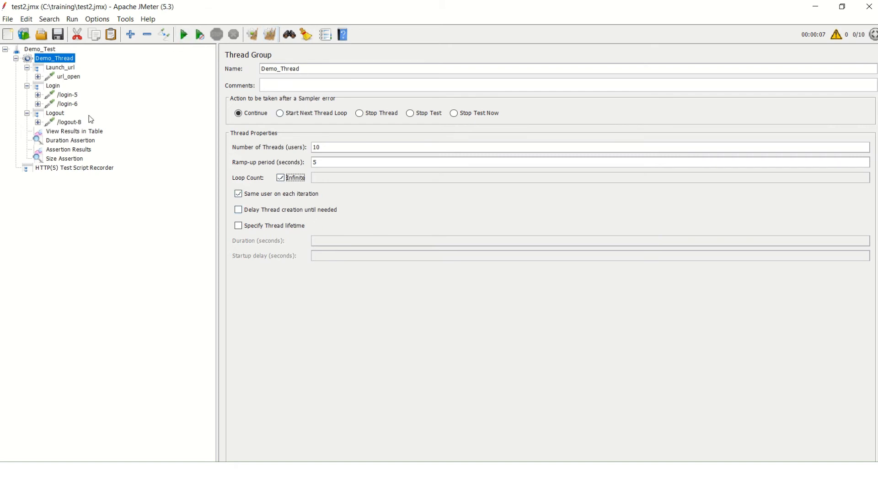
left_click(71, 141)
left_click(81, 133)
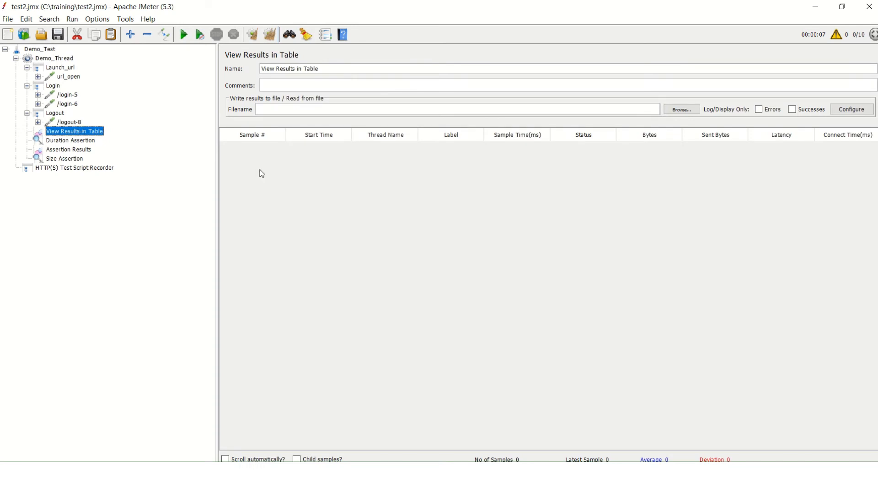
Run the test plan with the infinite loop, watch its samples in View Results in Table and stop the run
left_click(58, 59)
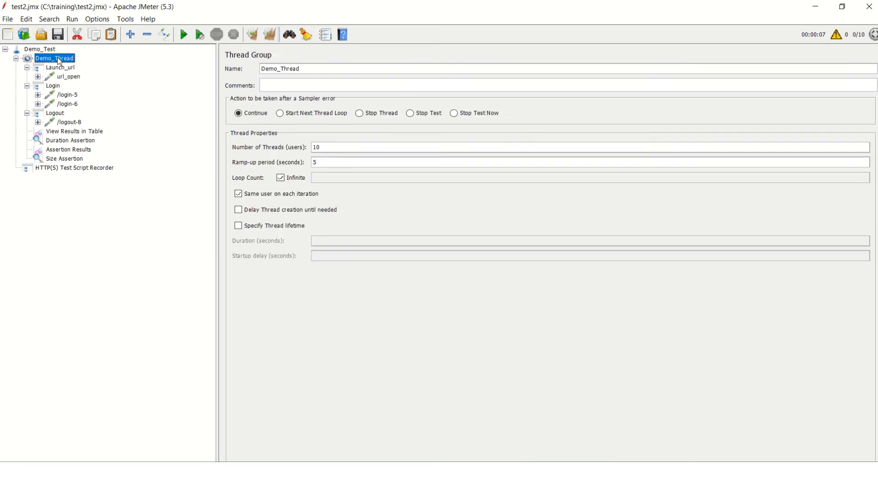
left_click(184, 36)
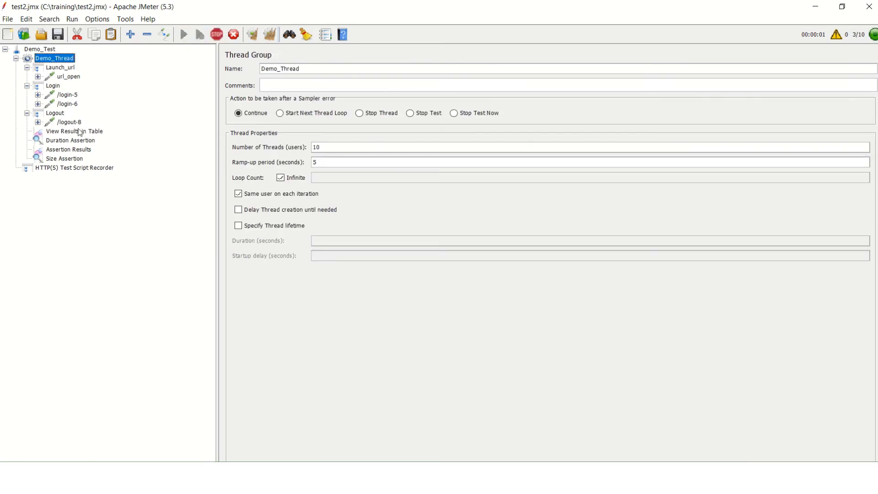
left_click(77, 130)
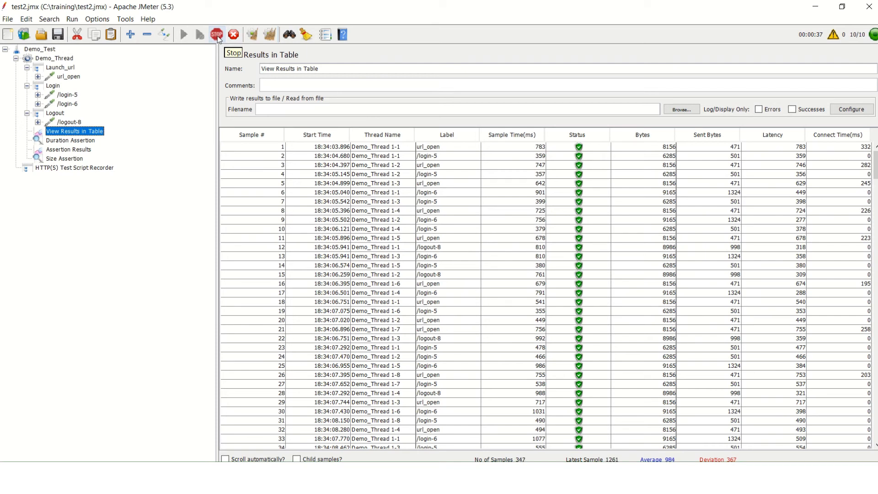
left_click(217, 35)
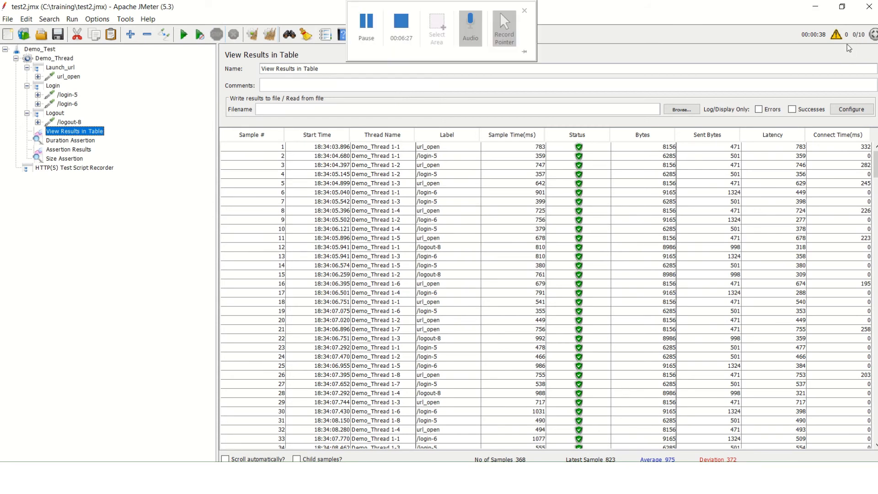
Turn off infinite looping in Demo_Thread and set the loop count to 3
left_click(60, 60)
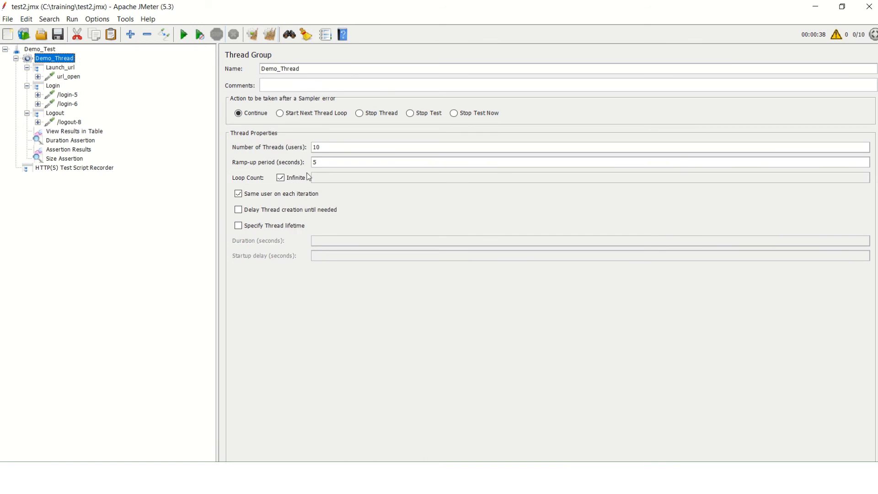
left_click(280, 178)
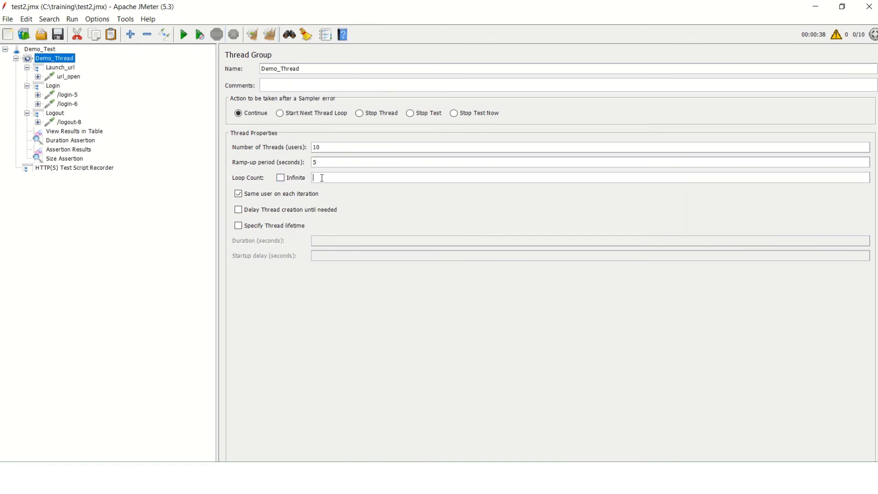
type("3")
Run the test plan with three loops, review its samples in View Results in Table and return to the Demo_Thread settings
left_click(183, 35)
left_click(75, 131)
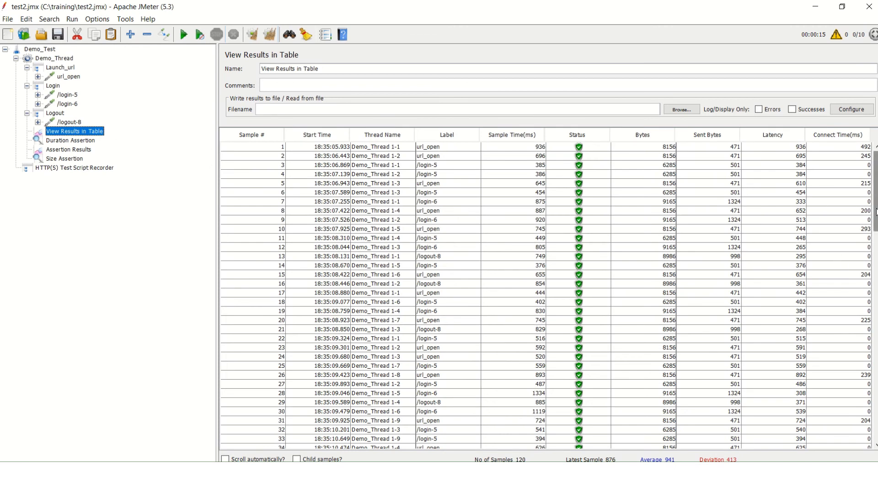
left_click_drag(876, 211, 876, 252)
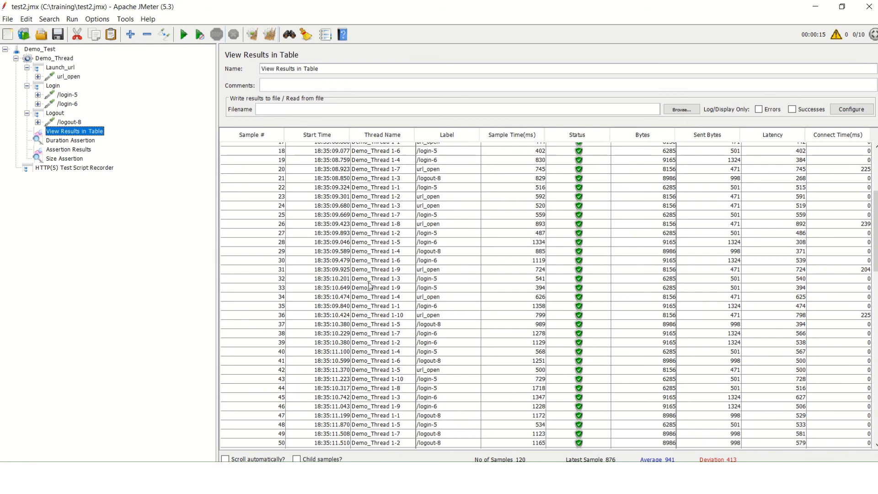
left_click(65, 59)
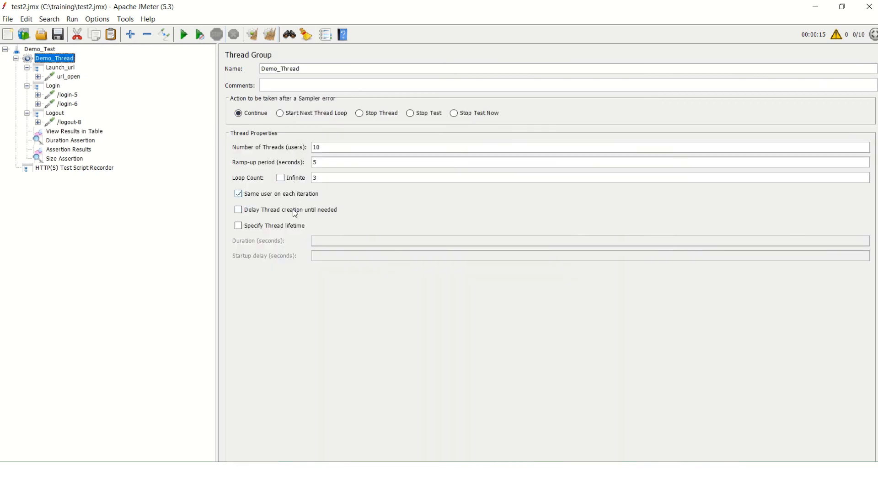